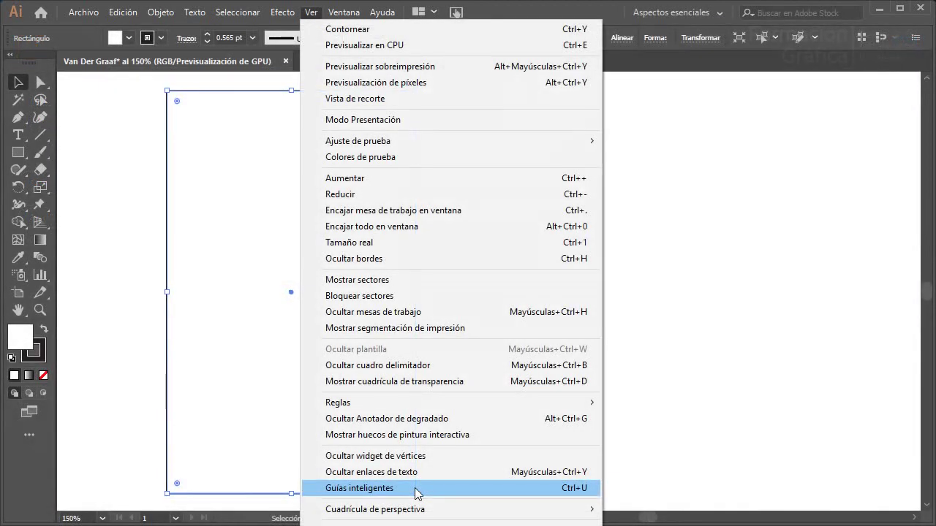
# Turn on smart guides and place a copy of the page rectangle flush against its right edge to form a spread.
pyautogui.click(415, 488)
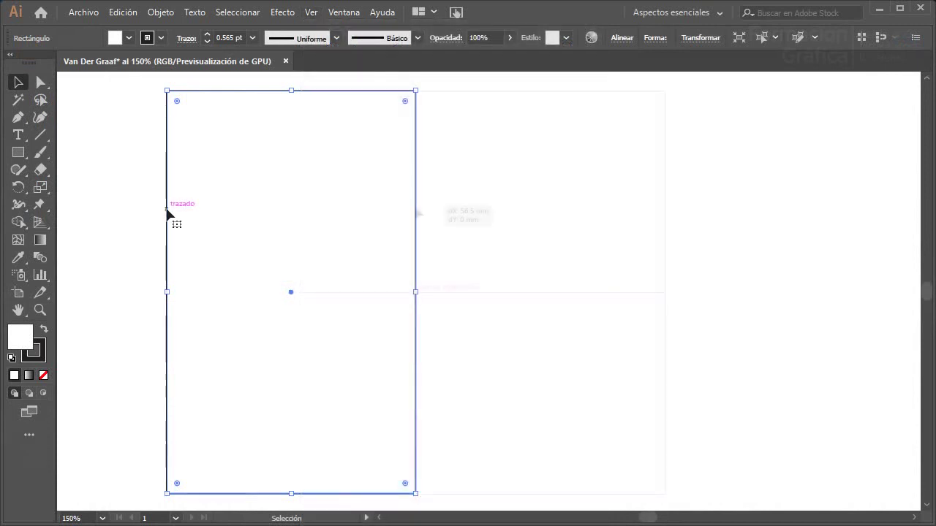
pyautogui.moveTo(167, 214); pyautogui.dragTo(415, 212)
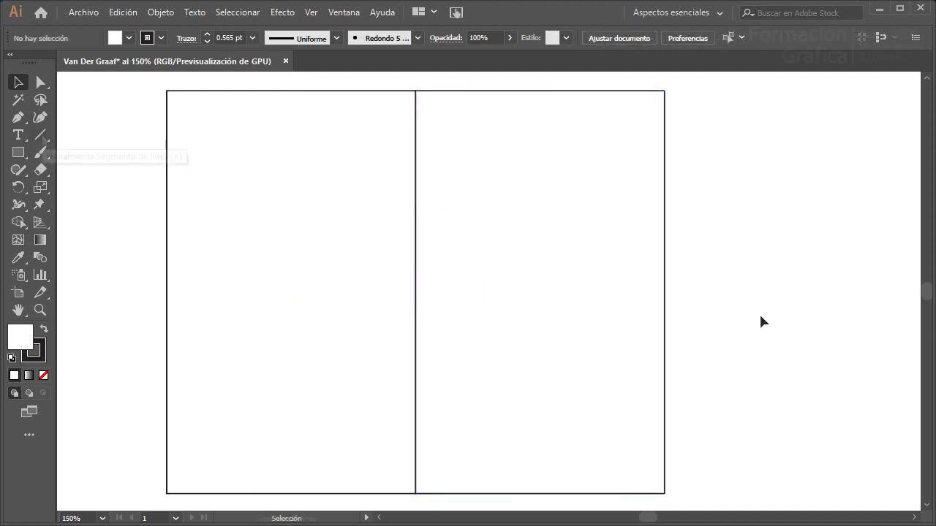
# Draw a 0.25 pt grey diagonal line across the spread from its upper-left corner to its lower-right corner.
pyautogui.click(41, 136)
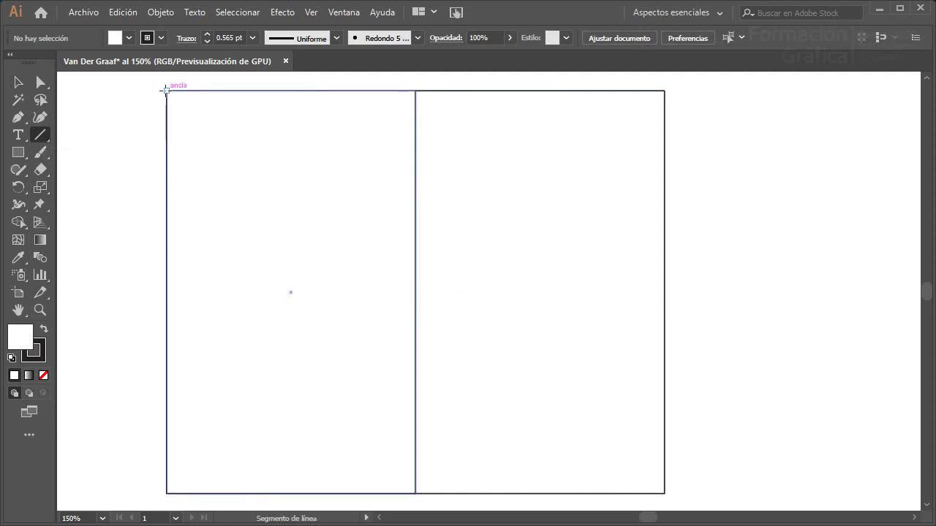
pyautogui.moveTo(166, 90); pyautogui.dragTo(664, 494)
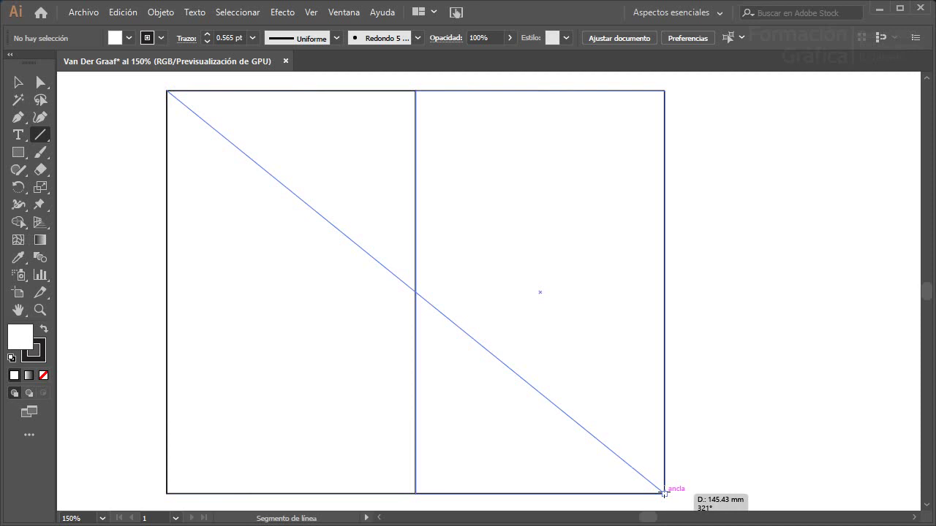
pyautogui.moveTo(664, 494); pyautogui.dragTo(663, 494)
pyautogui.press('v')
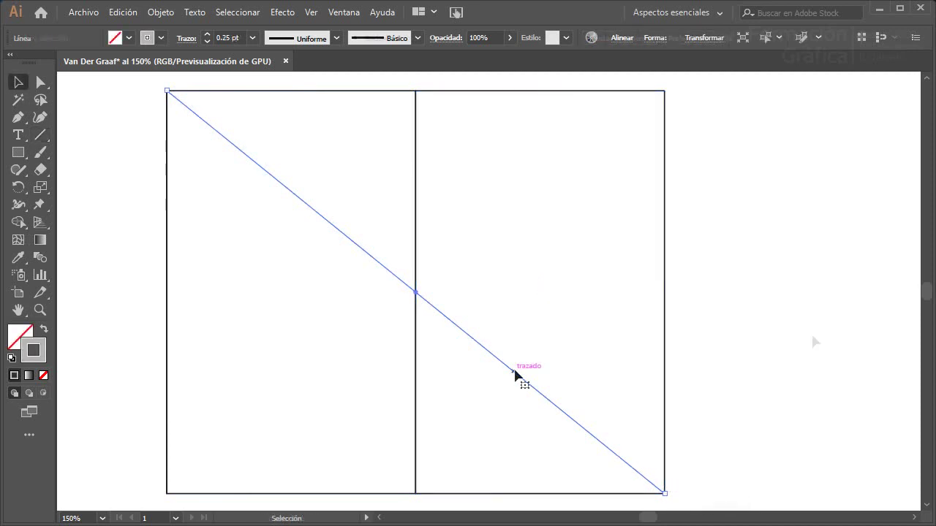
pyautogui.click(813, 337)
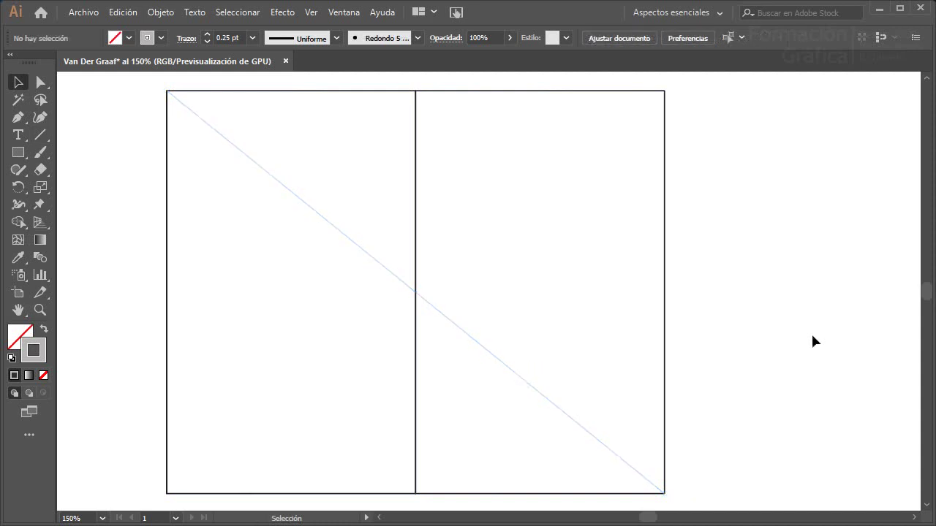
# Make a reflected copy of the spread diagonal about the horizontal axis.
pyautogui.hotkey('ctrl', 'a')
pyautogui.click(18, 187)
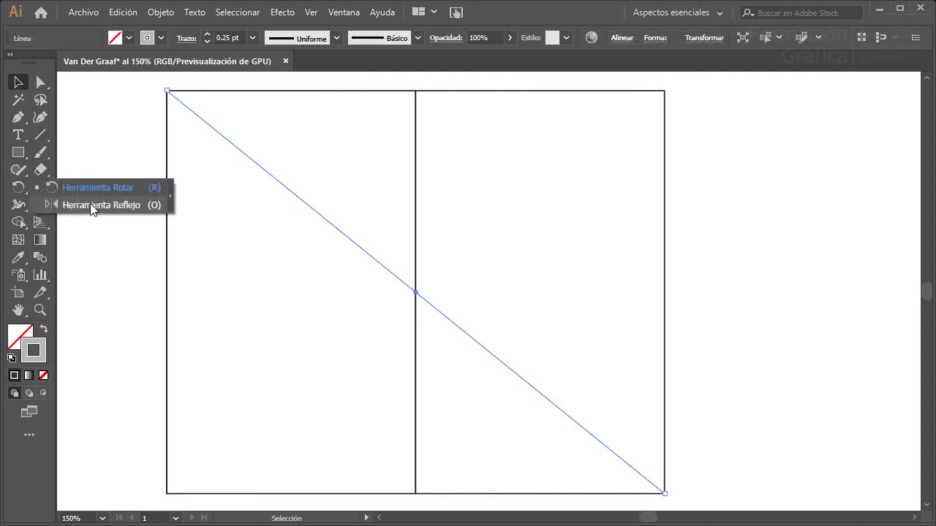
pyautogui.click(90, 203)
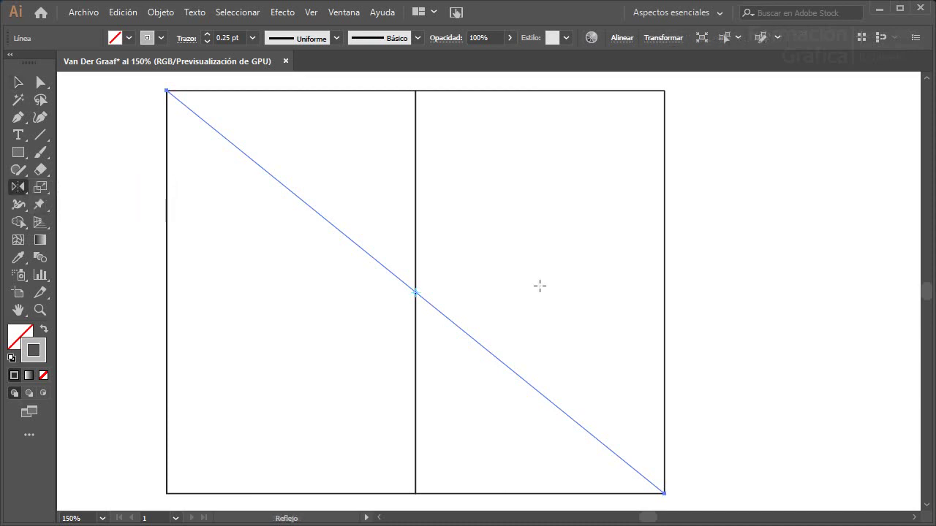
pyautogui.press('Return')
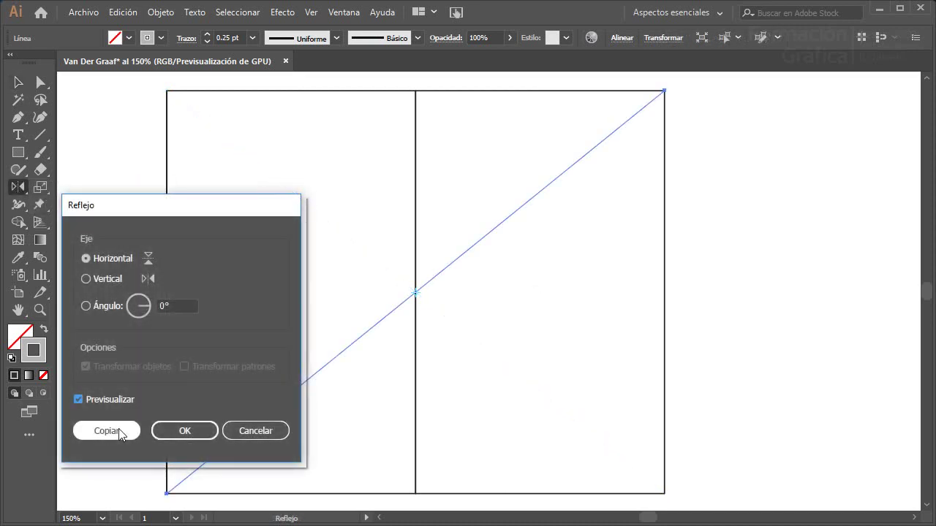
pyautogui.click(119, 430)
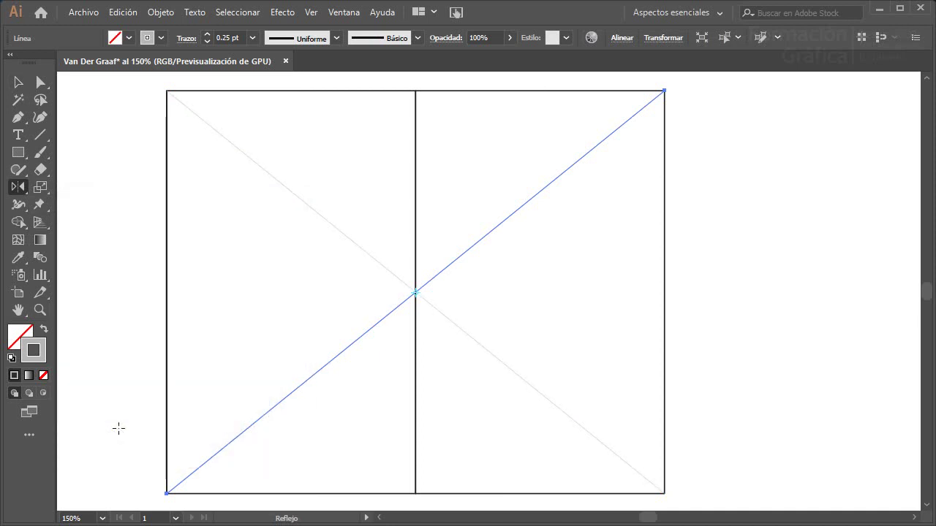
# Draw a diagonal on each page from the top of the spine to the page's outer lower corner.
pyautogui.press('\\')
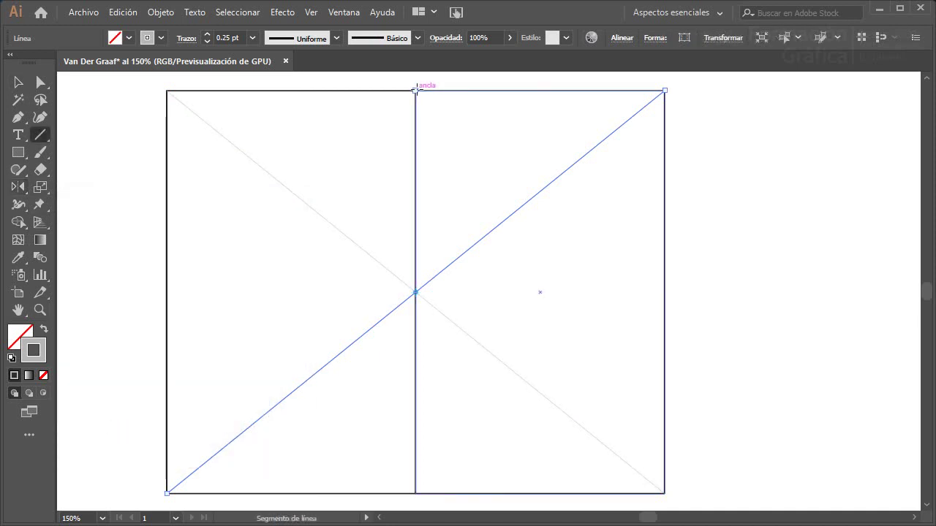
pyautogui.moveTo(415, 91); pyautogui.dragTo(166, 493)
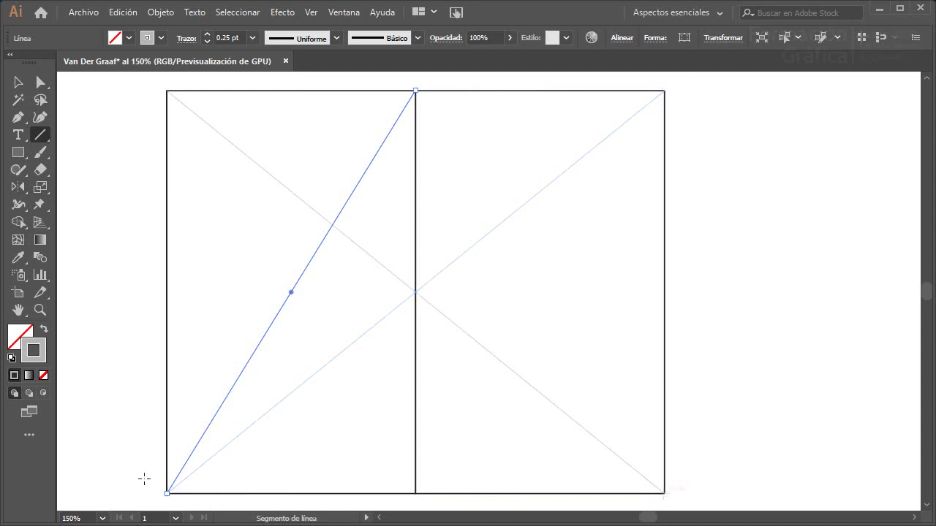
pyautogui.moveTo(167, 90); pyautogui.dragTo(416, 91)
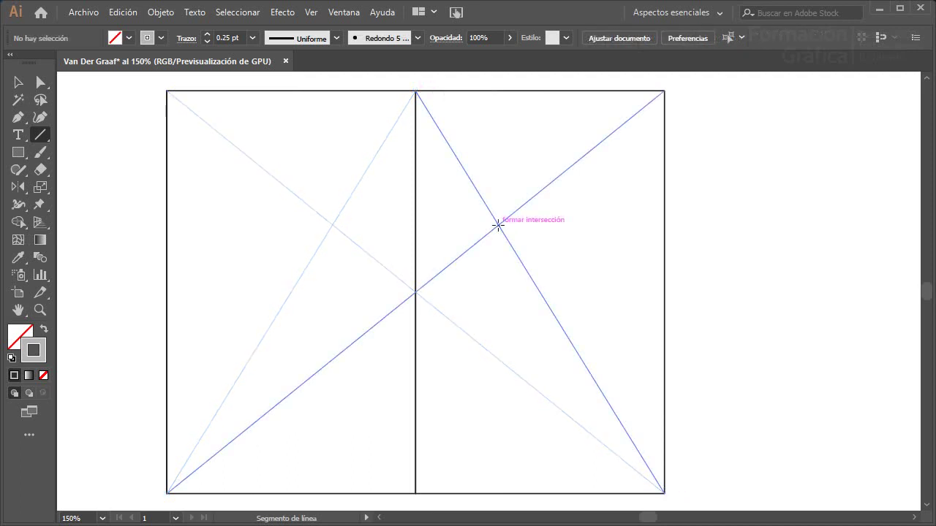
# Draw a vertical from the right page's diagonal intersection to the top edge, and join its upper end to the left page's diagonal intersection.
pyautogui.moveTo(498, 225); pyautogui.dragTo(498, 91)
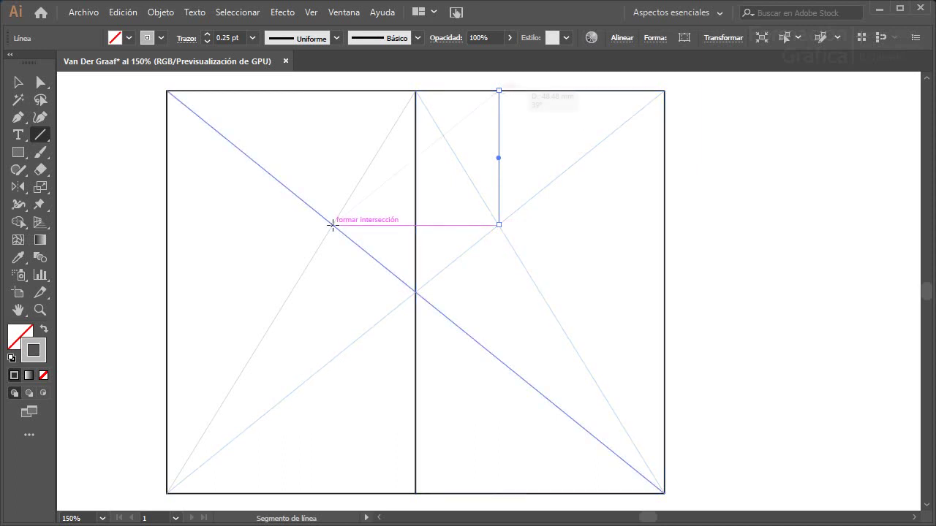
pyautogui.moveTo(332, 225); pyautogui.dragTo(498, 91)
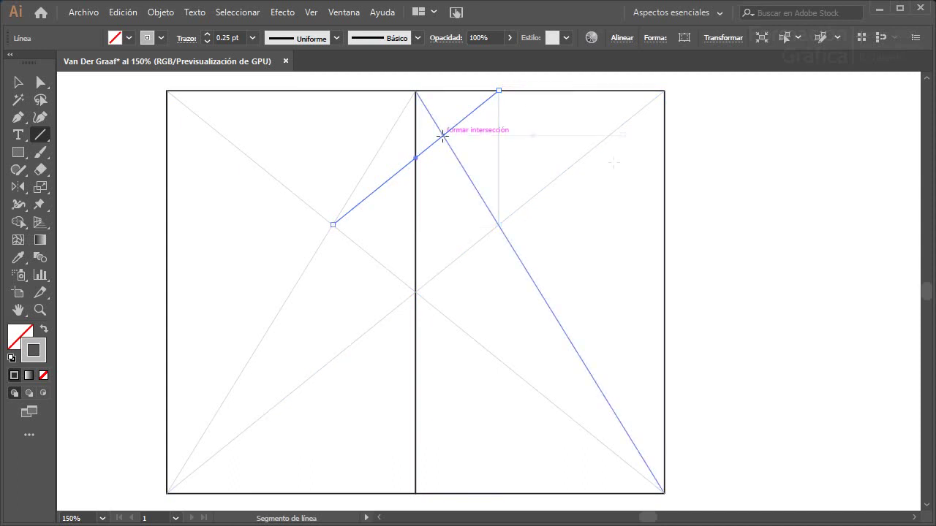
# Outline the right page's text block with horizontal and vertical lines starting at the construction intersections on its diagonals.
pyautogui.moveTo(442, 135); pyautogui.dragTo(623, 135)
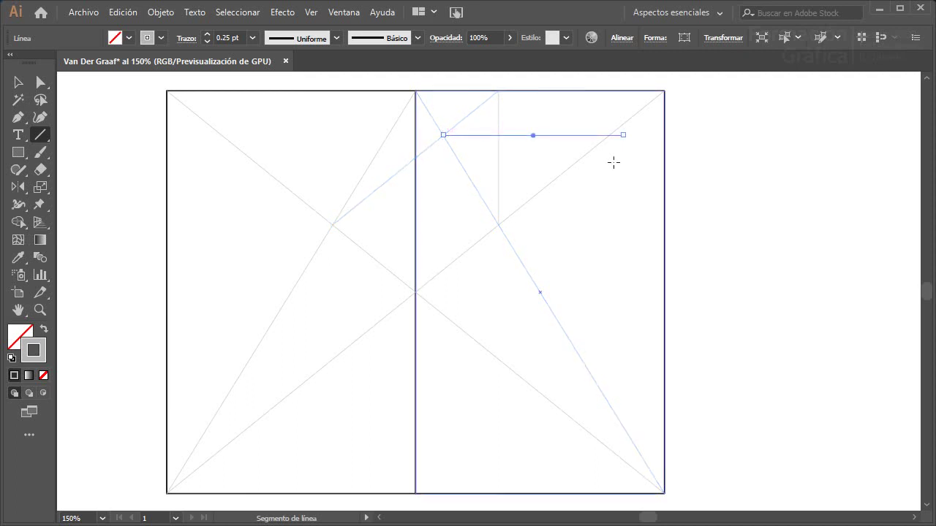
pyautogui.hotkey('ctrl', 'shift', 'a')
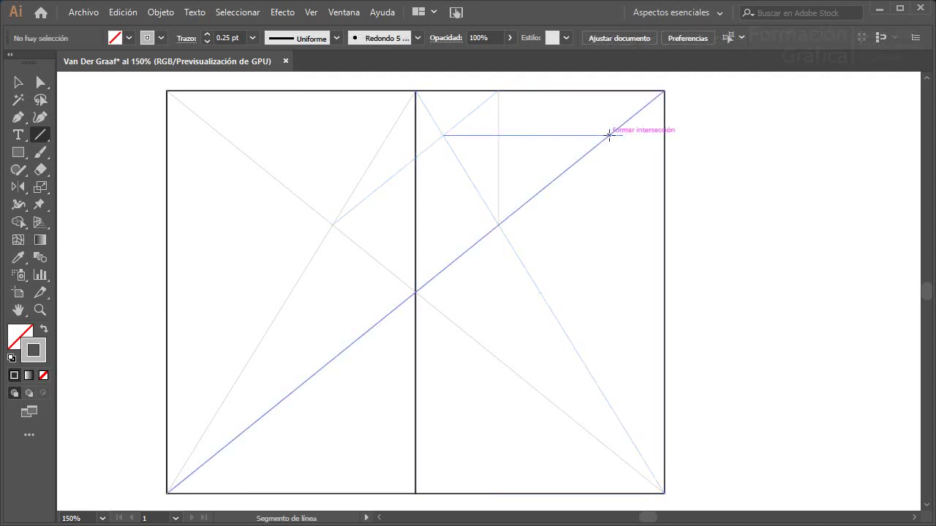
pyautogui.moveTo(608, 135); pyautogui.dragTo(609, 417)
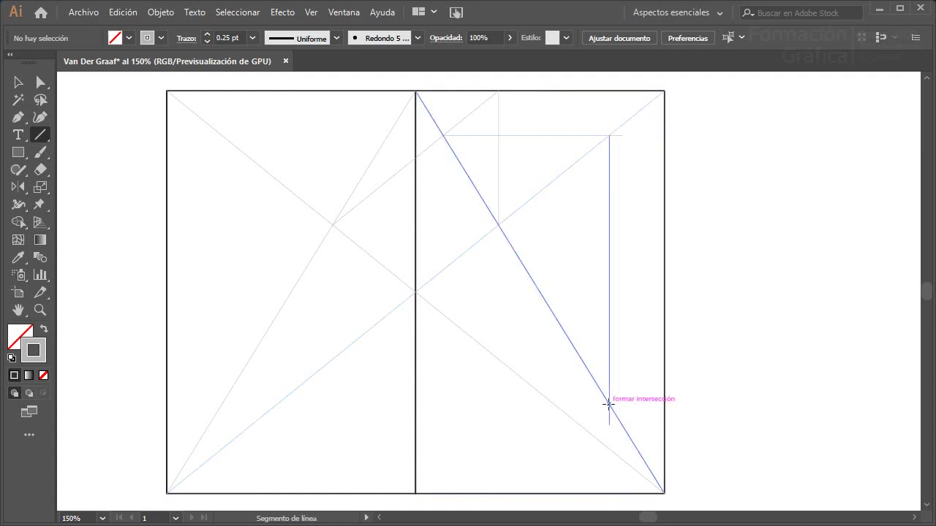
pyautogui.moveTo(608, 405); pyautogui.dragTo(443, 403)
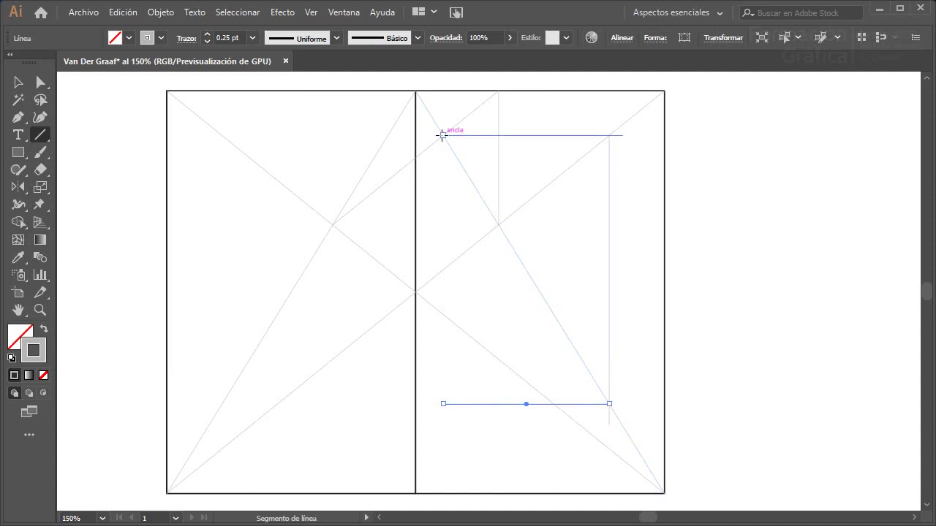
pyautogui.moveTo(441, 135); pyautogui.dragTo(443, 403)
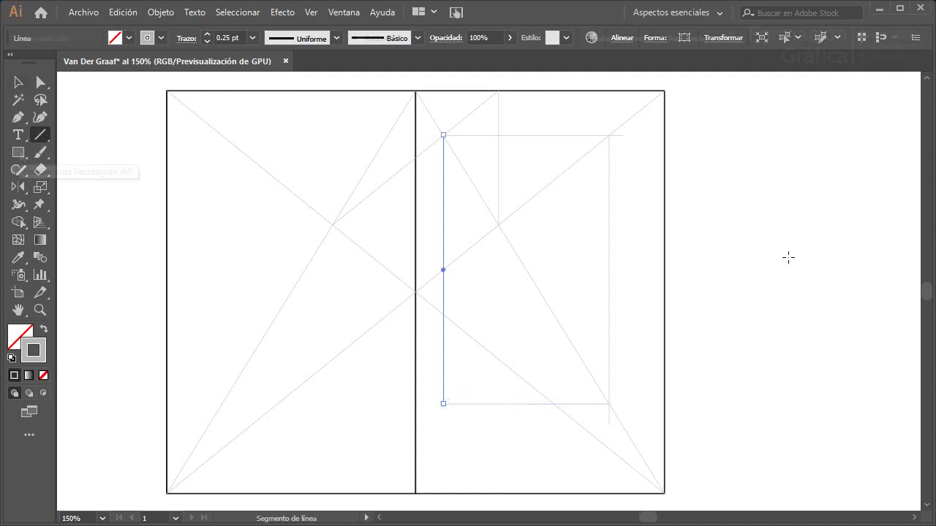
pyautogui.hotkey('ctrl', 'shift', 'a')
pyautogui.press('v')
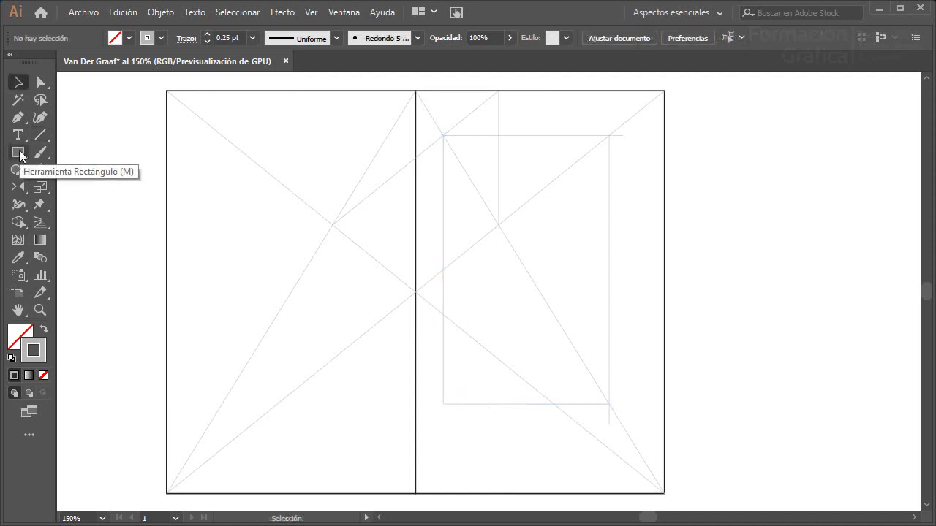
# Draw a rectangle over the right page's text block outline and give it a white fill and 0.565 pt black stroke.
pyautogui.click(19, 153)
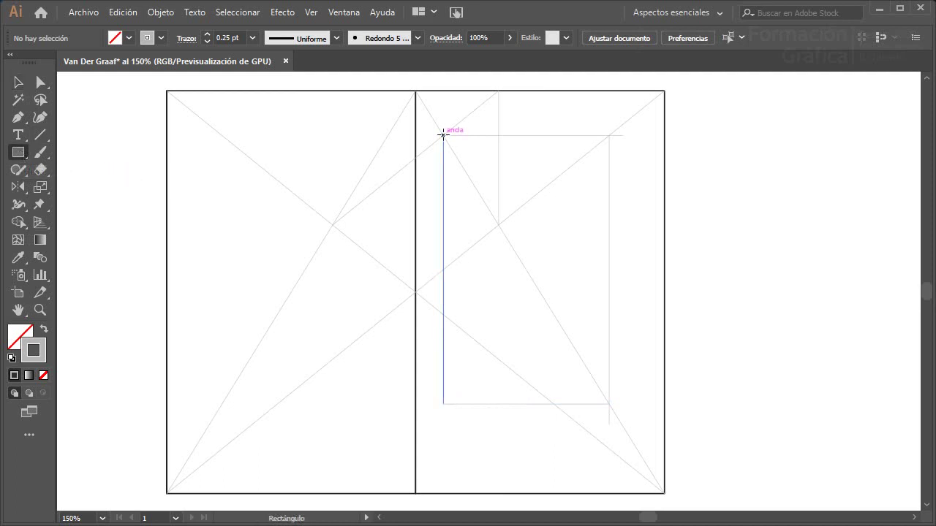
pyautogui.moveTo(443, 136); pyautogui.dragTo(609, 403)
pyautogui.press('v')
pyautogui.press('d')
pyautogui.hotkey('ctrl', 'shift', 'a')
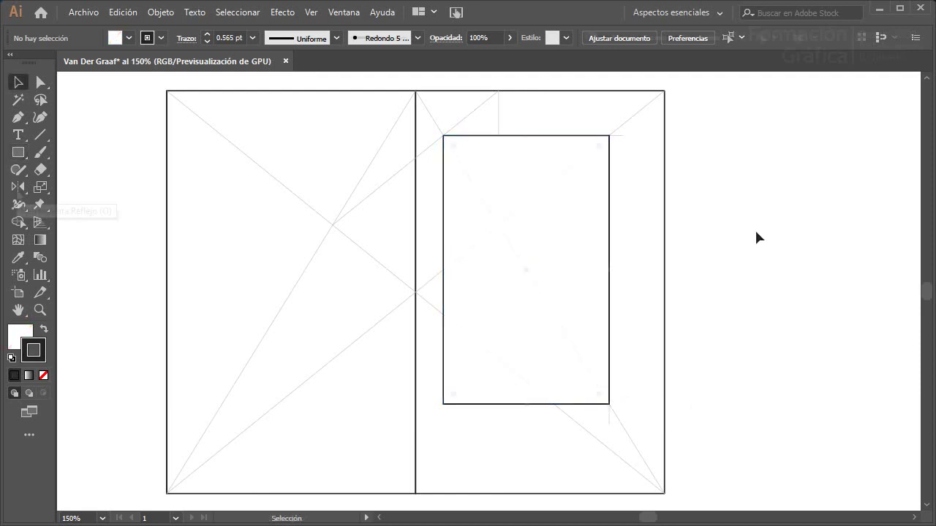
# Reflect a copy of the text block rectangle across the spine onto the left page.
pyautogui.hotkey('ctrl', 'z')
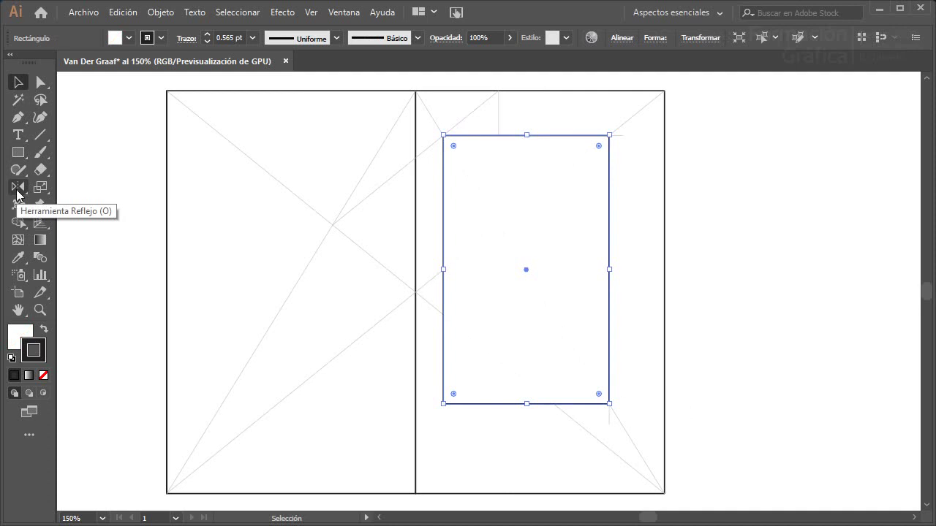
pyautogui.click(17, 187)
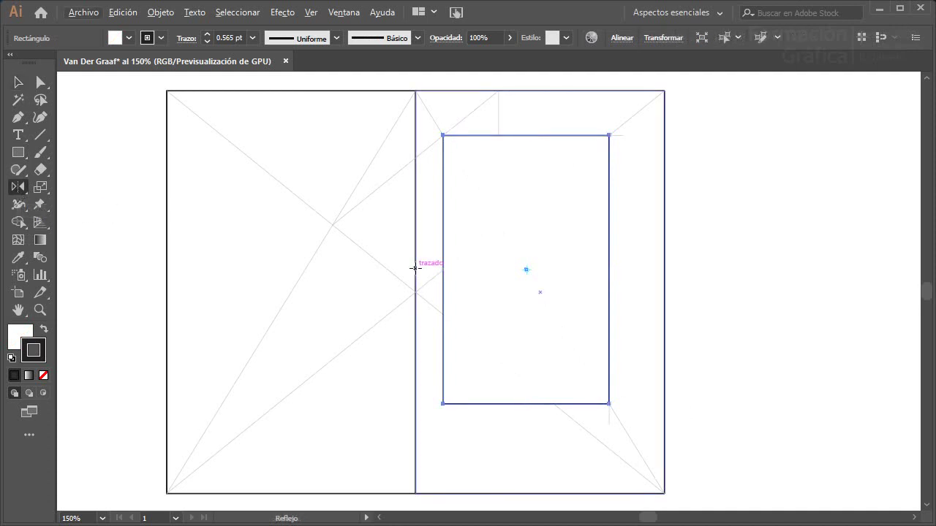
pyautogui.keyDown('alt'); pyautogui.click(415, 268); pyautogui.keyUp('alt')
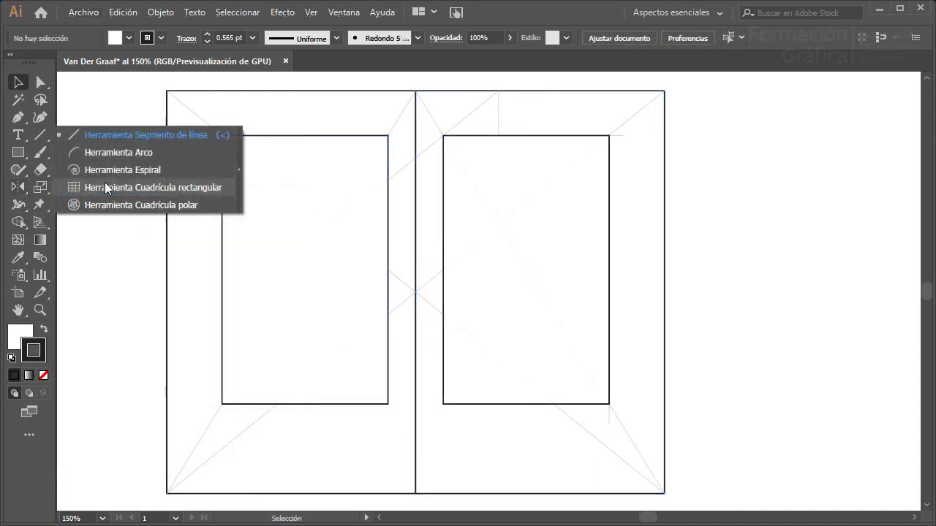
# Activate the Rectangular Grid tool.
pyautogui.click(104, 188)
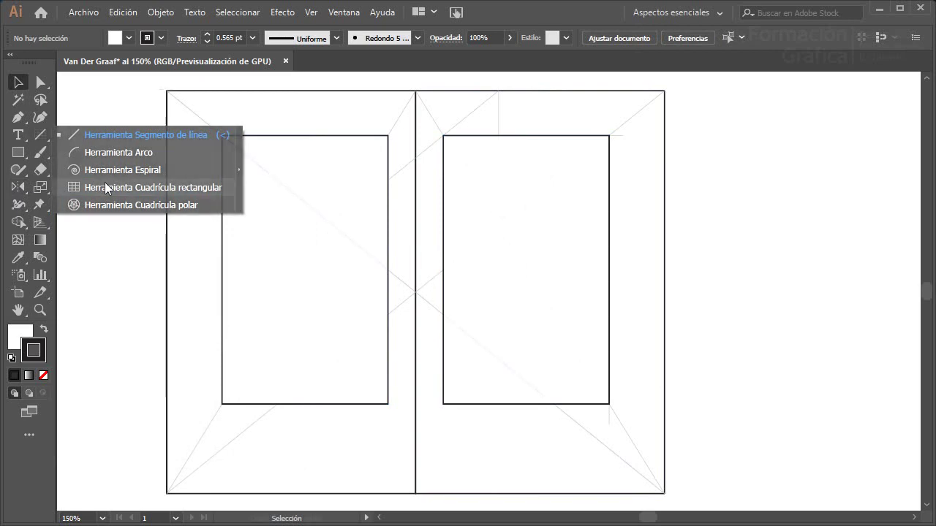